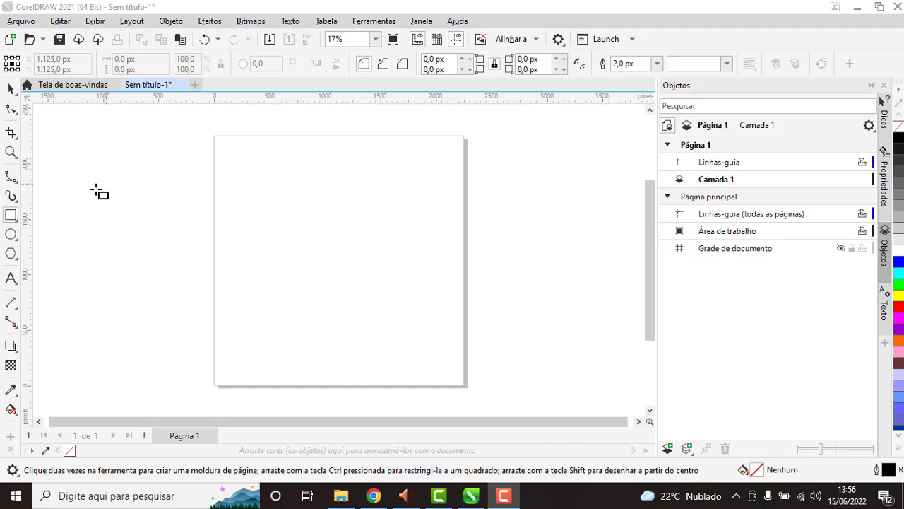
- Check the rectangle flyout's 3-point option but keep the standard Rectangle tool (F6) active
left_click(16, 222)
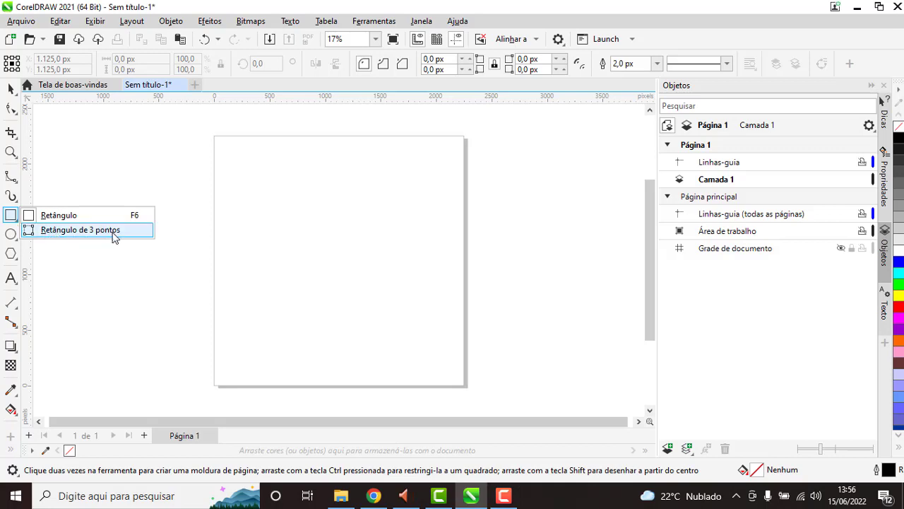
left_click(14, 225)
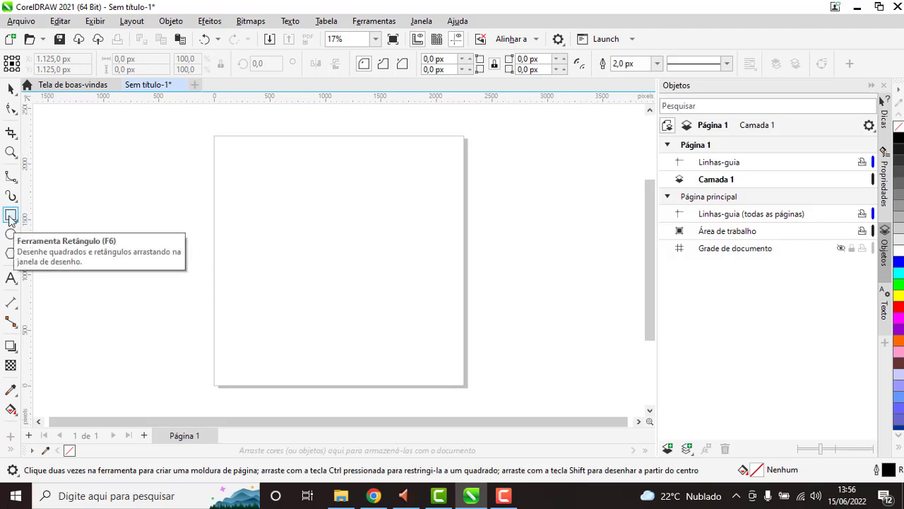
left_click_drag(271, 182, 410, 347)
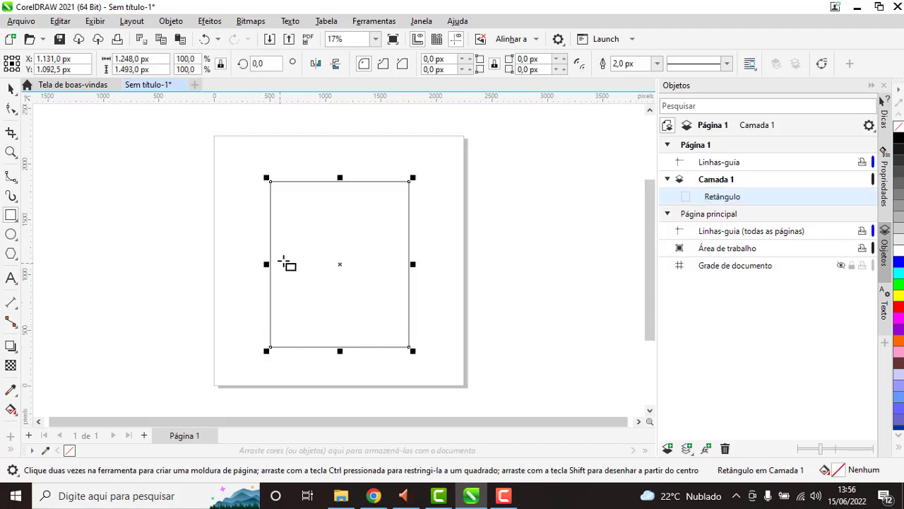
key("Delete")
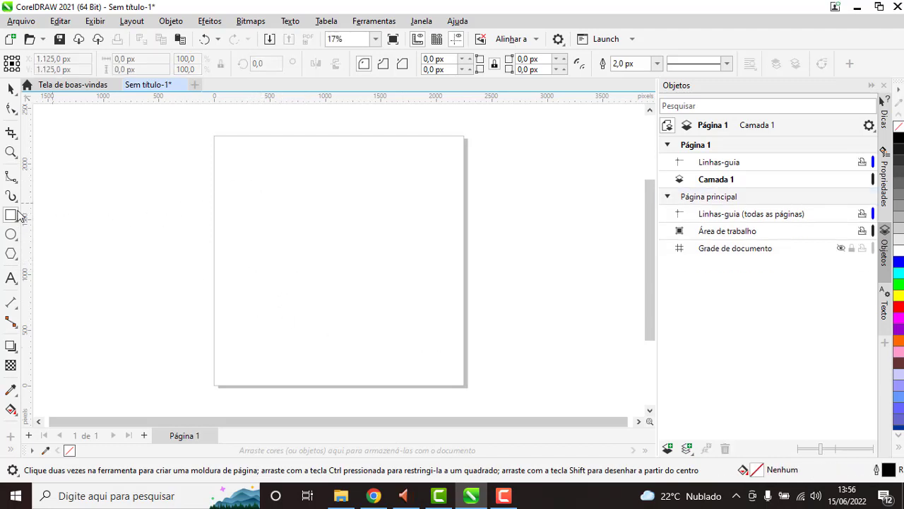
double_click(6, 215)
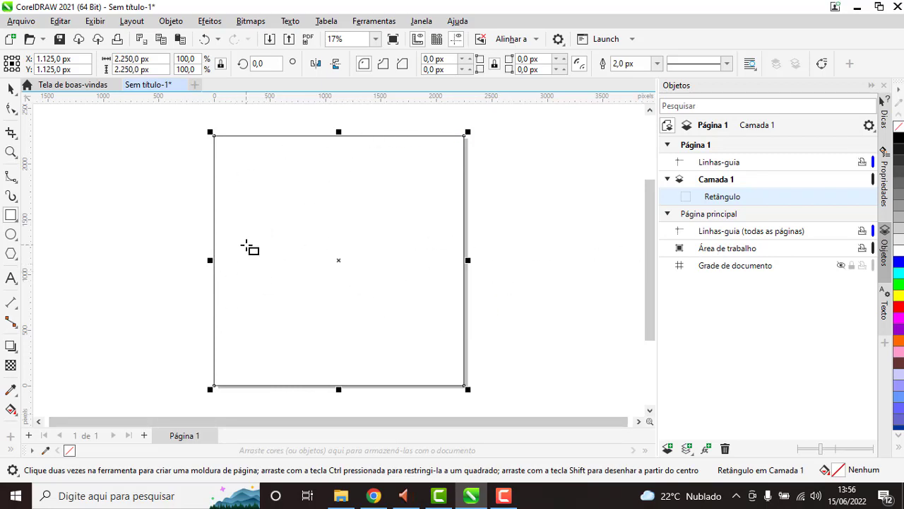
key("Delete")
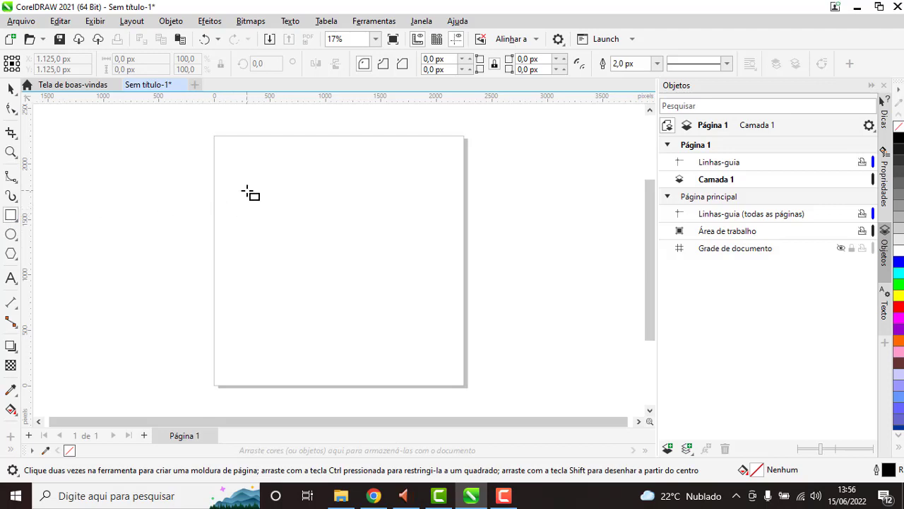
- Draw a 1397 × 1397 px square in the upper part of the page
mouse_move(246, 190)
left_mouse_down()
mouse_move(426, 331)
mouse_move(359, 235)
mouse_move(323, 298)
mouse_move(462, 262)
mouse_move(410, 246)
mouse_move(329, 302)
mouse_move(323, 265)
mouse_move(374, 298)
mouse_move(305, 236)
mouse_move(335, 285)
mouse_move(389, 303)
mouse_move(371, 300)
mouse_move(386, 323)
mouse_move(446, 369)
mouse_move(305, 282)
mouse_move(261, 238)
mouse_move(345, 301)
mouse_move(374, 361)
mouse_move(339, 347)
left_mouse_up()
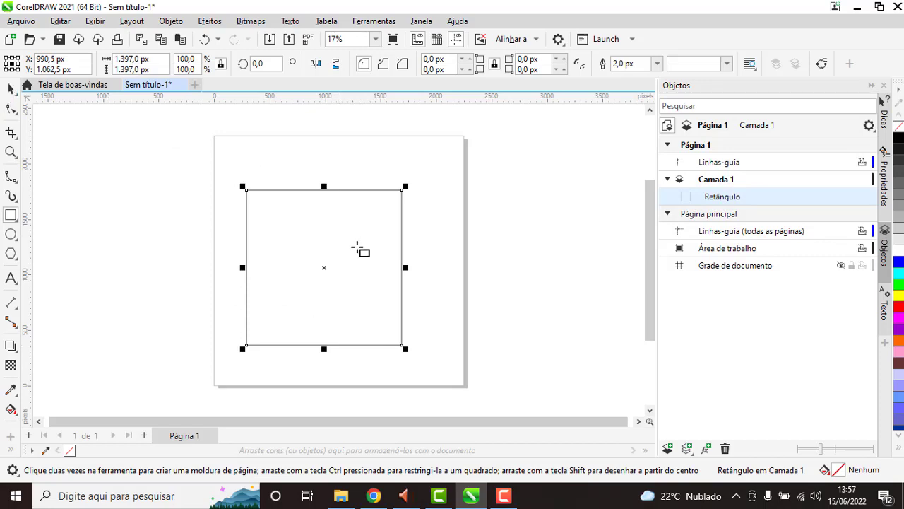
left_click(10, 89)
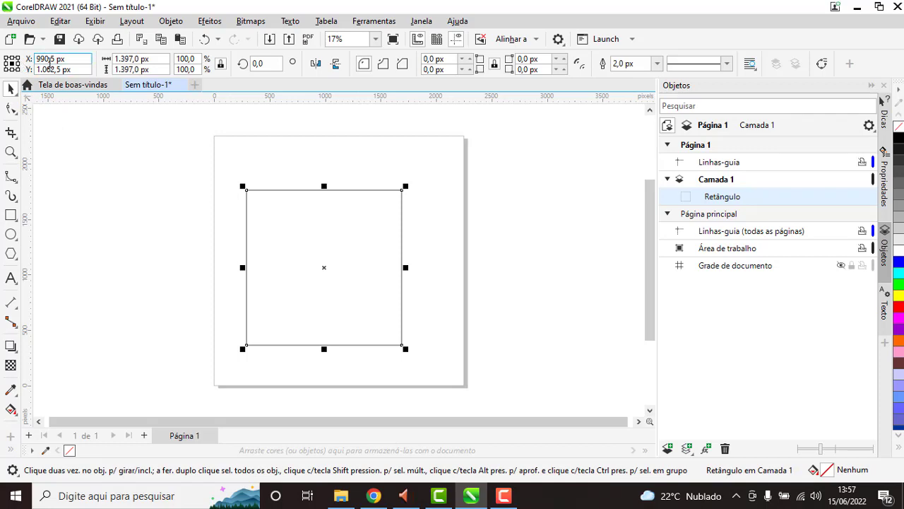
- Move the square to X 1400,5 px using the property bar's position field
left_click_drag(49, 58, 35, 59)
type("140")
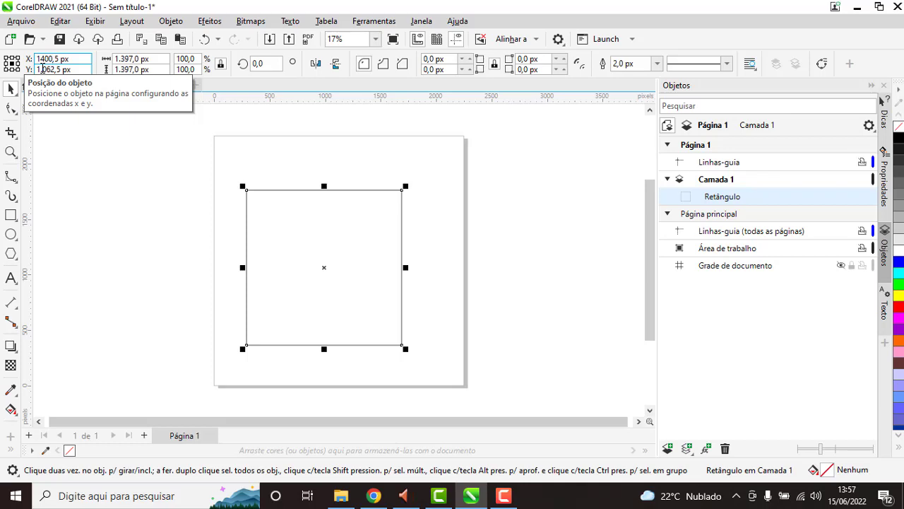
key("Return")
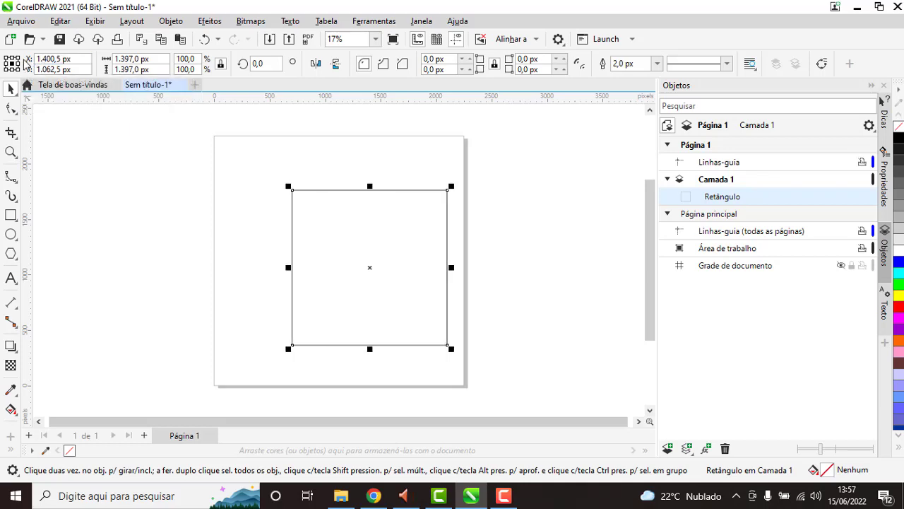
left_click(41, 70)
left_click(117, 60)
left_click(260, 69)
type("20")
- Try 20° and 180° rotations on the square, undoing the 20° turn
key("Return")
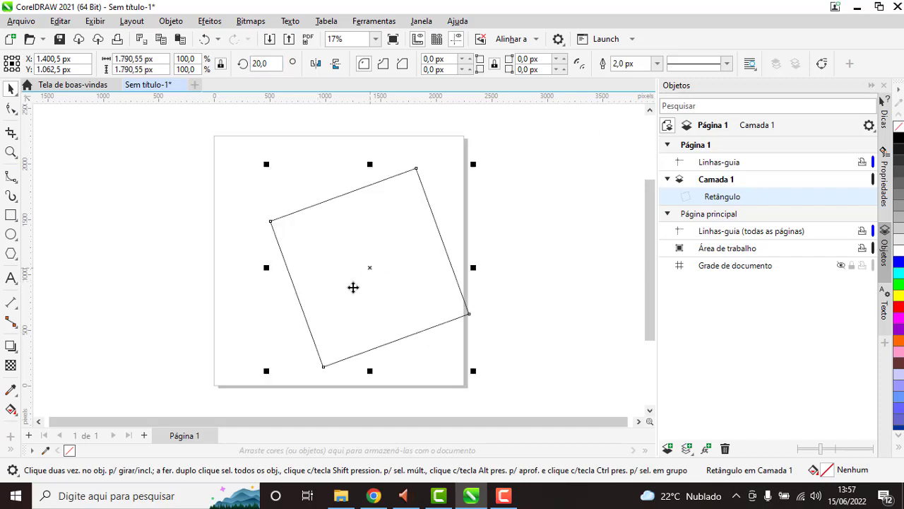
key("ctrl+z")
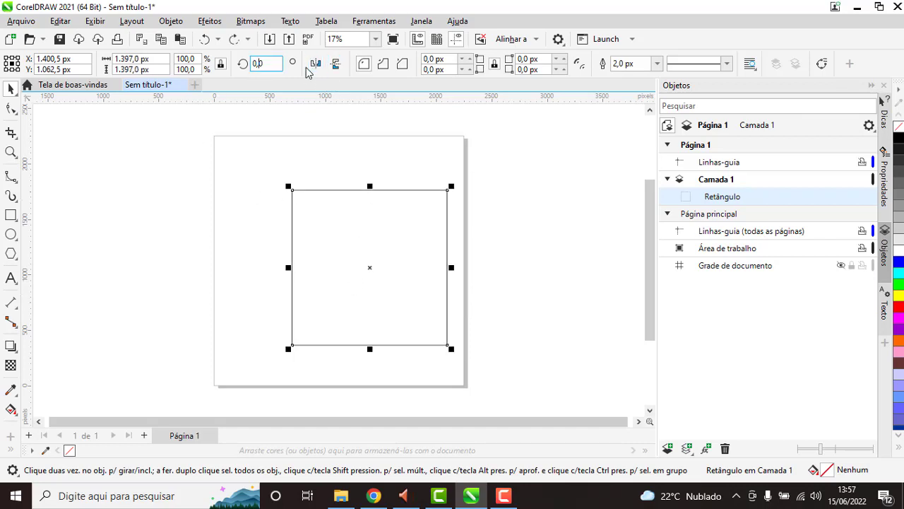
left_click(316, 65)
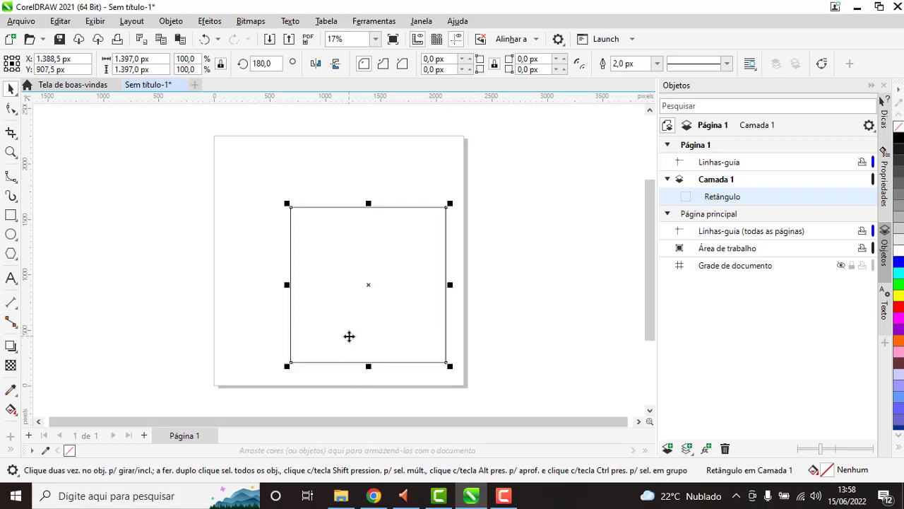
- Move the square to X 1107,5, Y 1194,5 px and reset its rotation to 0°
left_click_drag(350, 327, 318, 311)
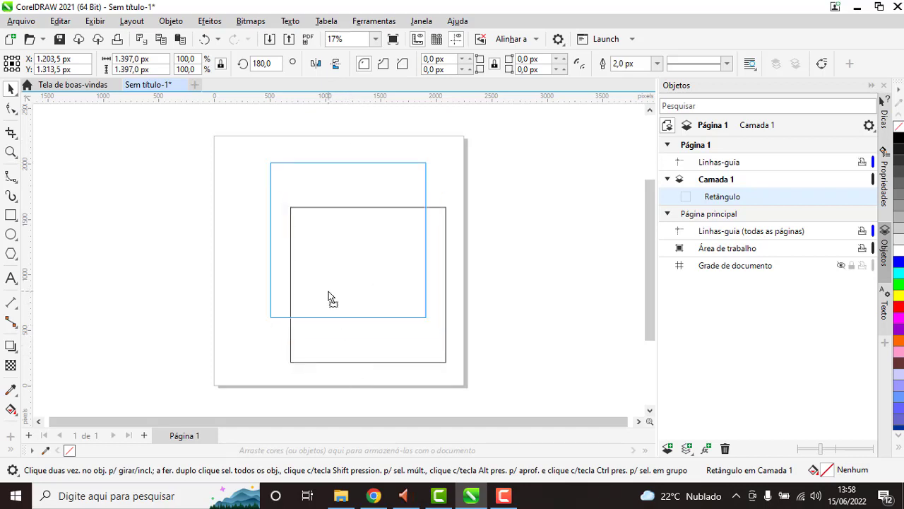
double_click(271, 64)
type("0")
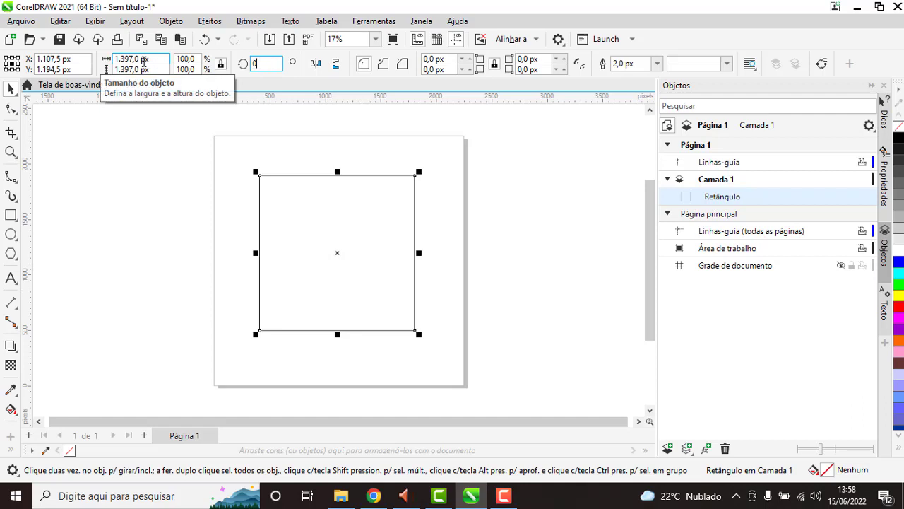
key("Return")
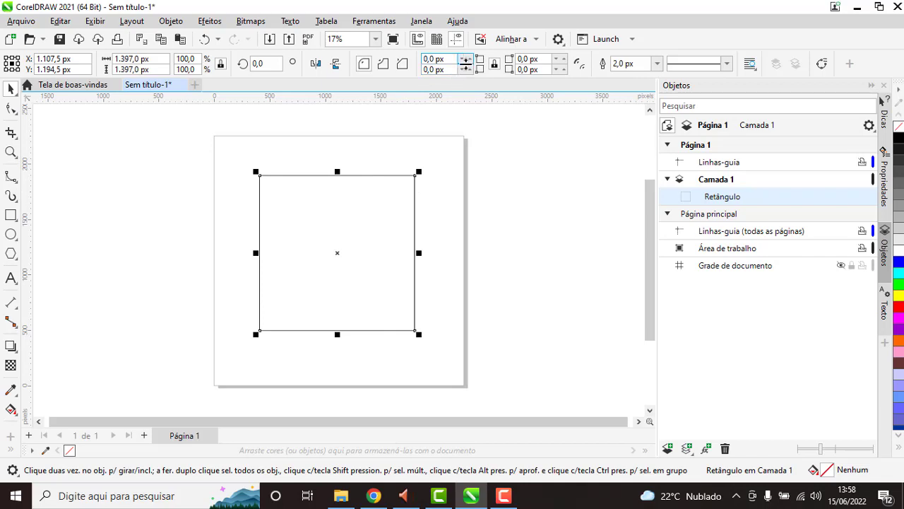
- Lock all corners to one radius, apply an initial 10 px rounding, and inspect the corners
left_click(495, 65)
left_click(436, 60)
type("10")
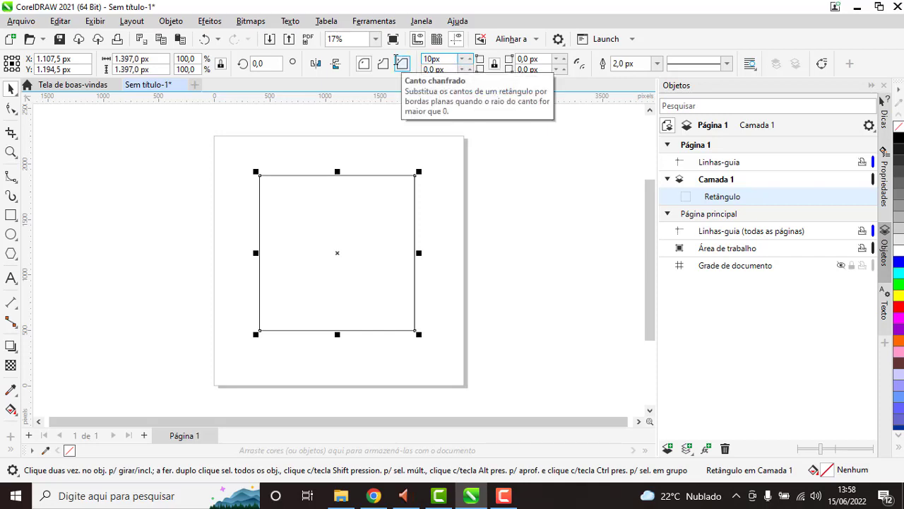
key("Return")
left_click(366, 178)
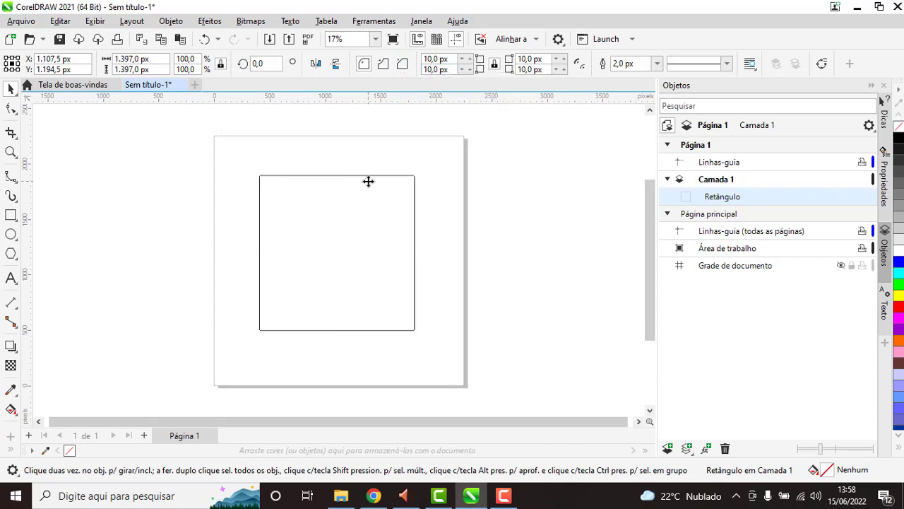
left_click(395, 197)
scroll(413, 179, "up", 2)
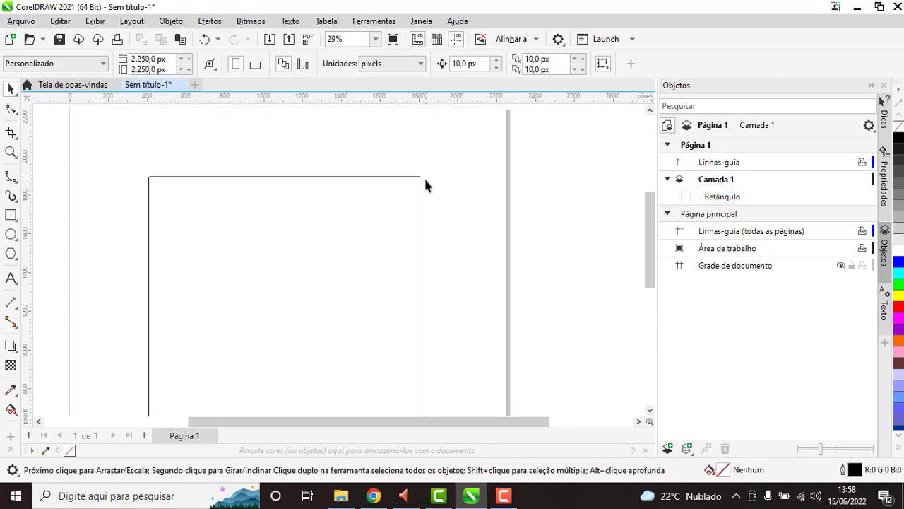
scroll(424, 178, "up", 1)
scroll(419, 177, "up", 2)
left_click(420, 177)
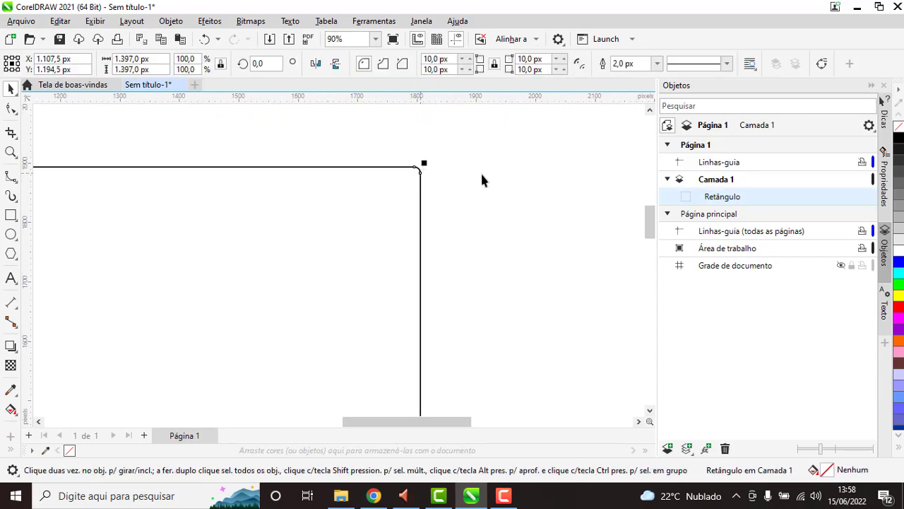
left_click(480, 176)
key("Tab")
- Select the corner-radius fields while zooming in on the rounded corners
left_click_drag(436, 60, 423, 59)
left_click(428, 64)
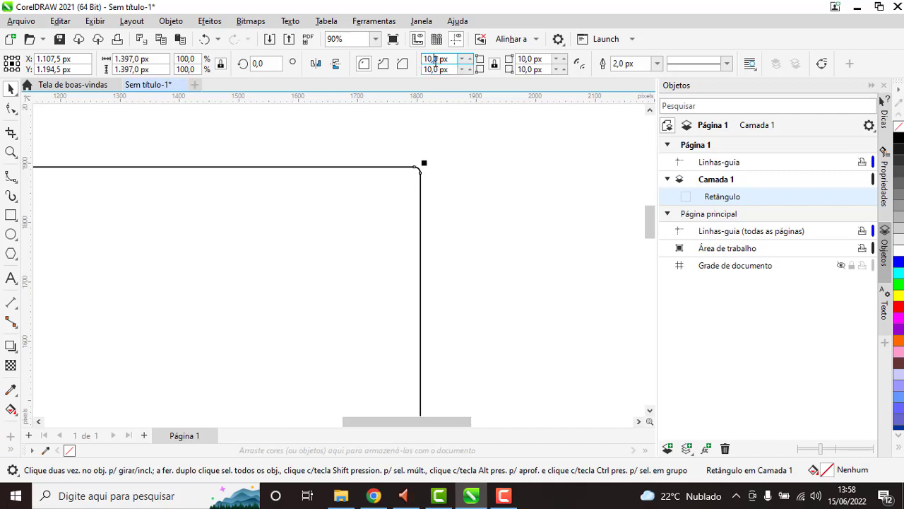
left_click(542, 69)
scroll(347, 205, "down", 5)
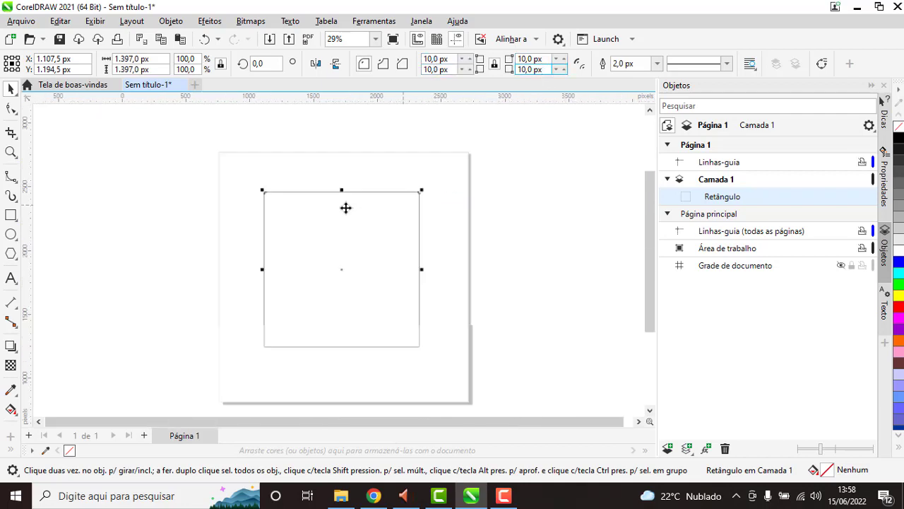
scroll(268, 192, "up", 1)
scroll(257, 191, "up", 2)
scroll(260, 193, "up", 3)
scroll(260, 193, "up", 1)
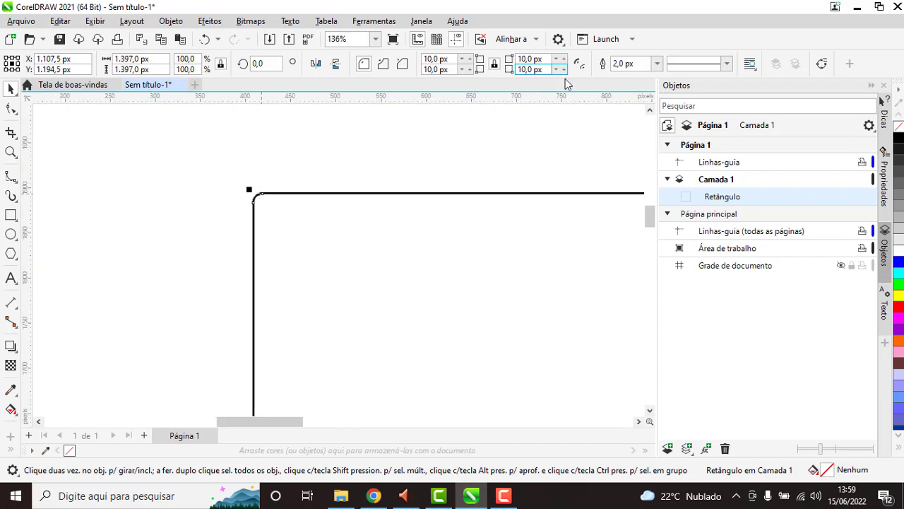
- Set all four corner radii to 100 px and zoom to check the result
left_click_drag(443, 60, 418, 62)
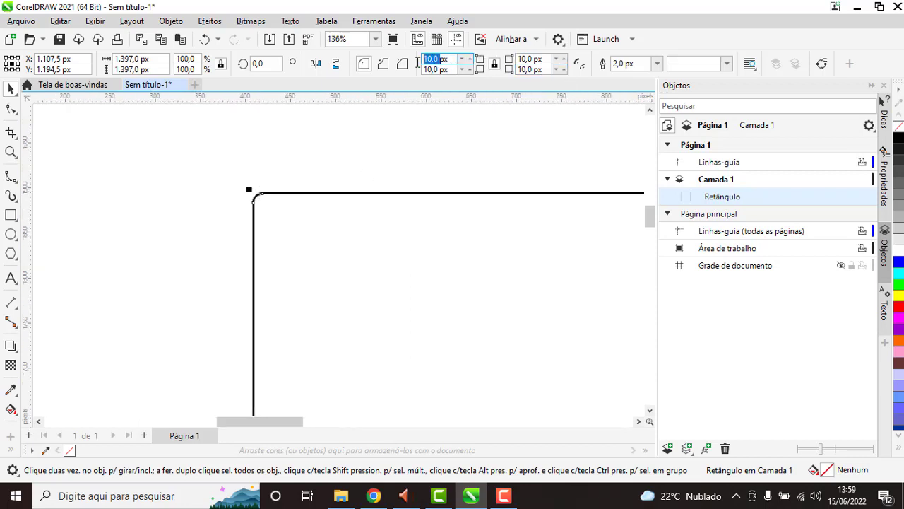
type("1")
key("Return")
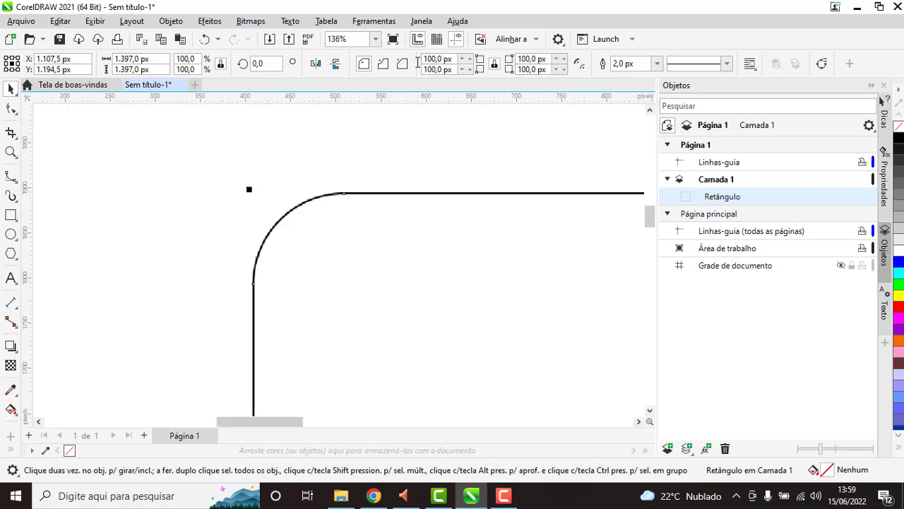
scroll(182, 225, "down", 3)
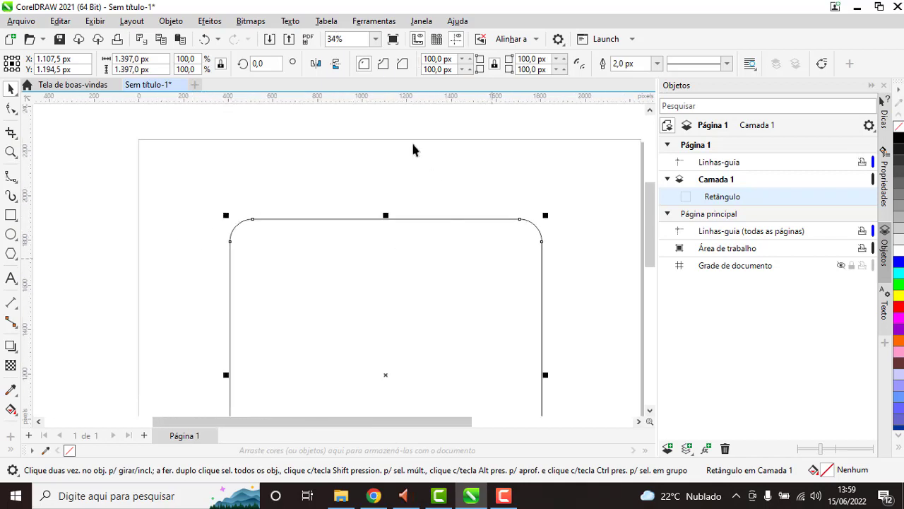
scroll(431, 174, "up", 1)
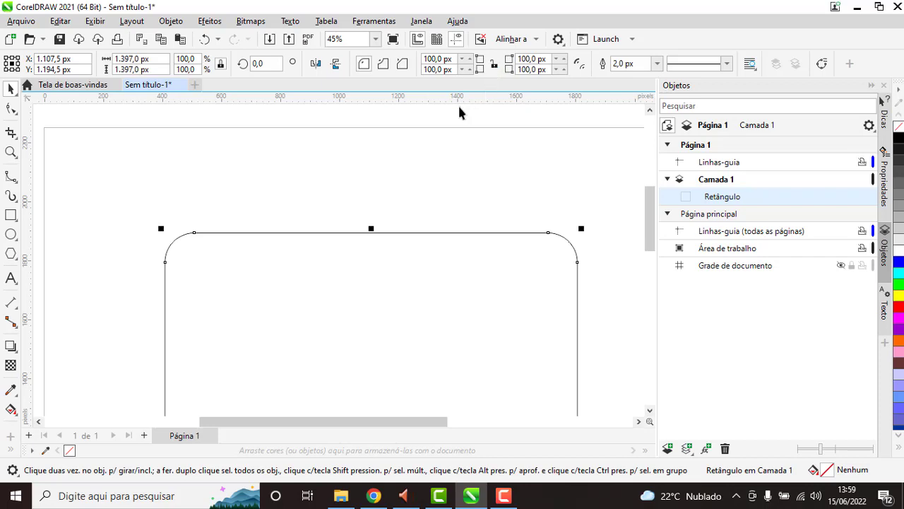
scroll(168, 245, "up", 2)
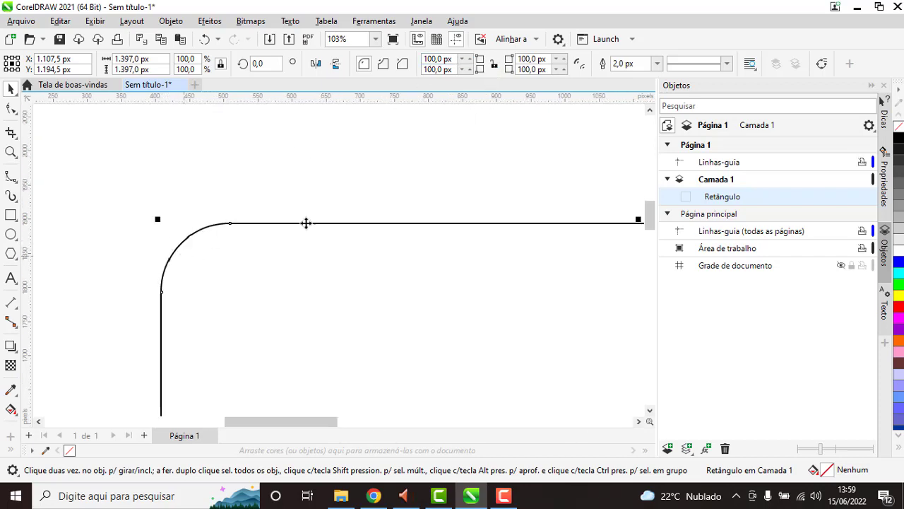
scroll(404, 185, "down", 2)
scroll(403, 185, "down", 3)
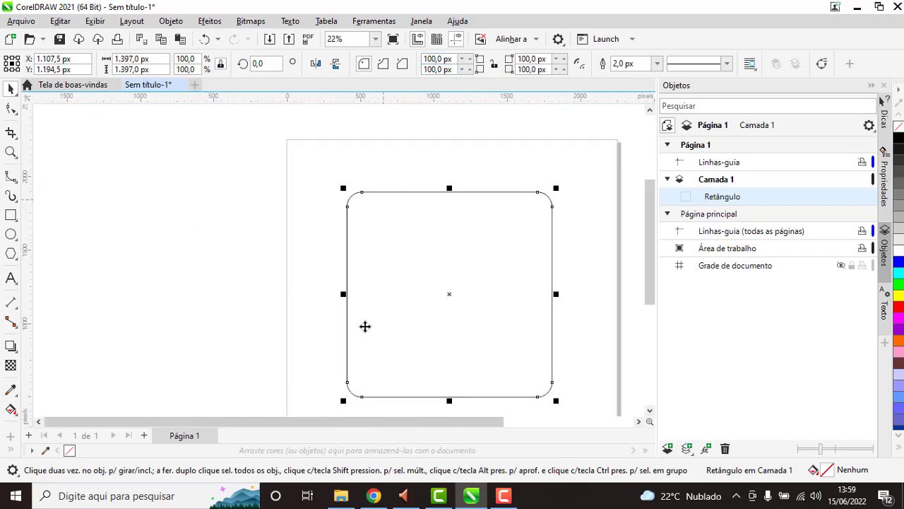
- Set the top-left corner radius to 500 px and move the square to X 737,5, Y 1361,5 px
left_click(425, 58)
key("BackSpace")
type("5")
key("Return")
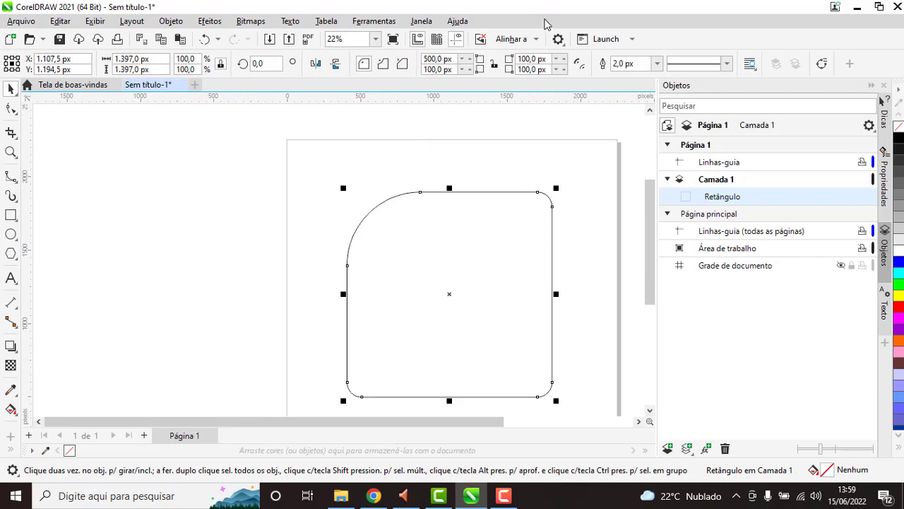
left_click(597, 178)
left_click_drag(466, 271, 411, 247)
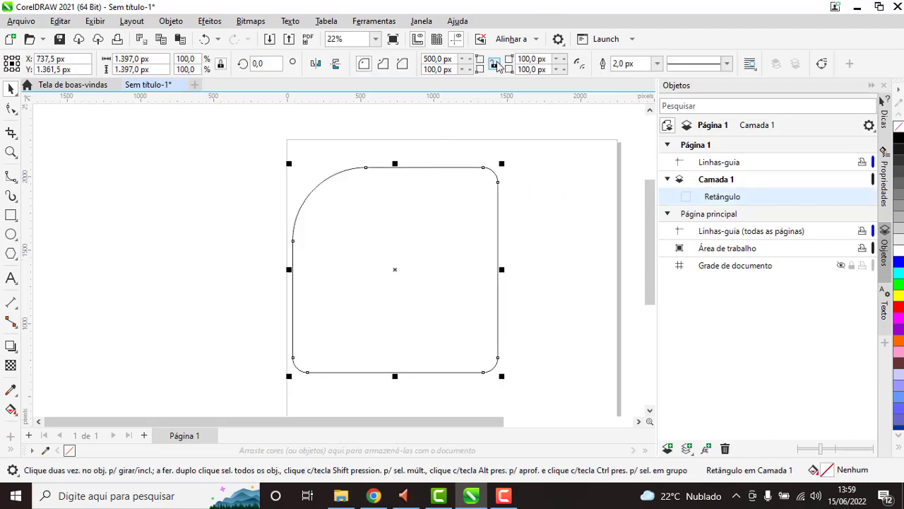
left_click(460, 339)
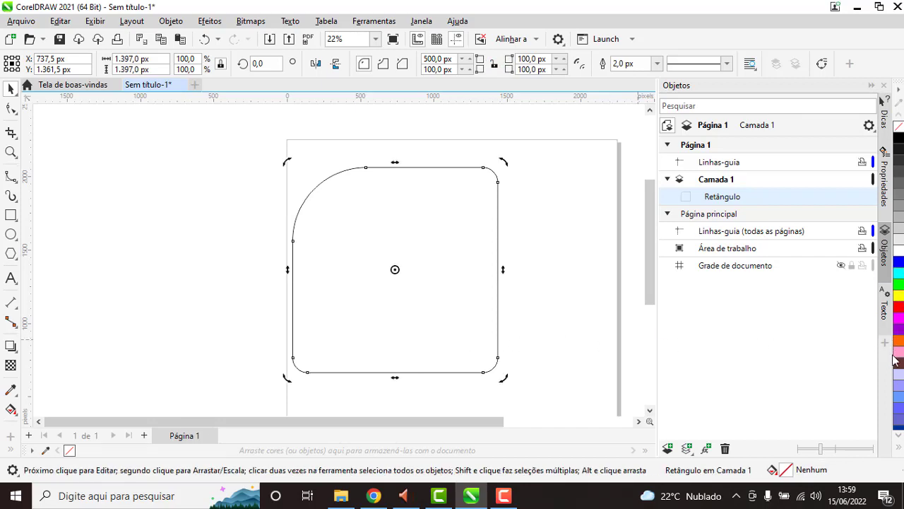
- Fill the rounded square light blue and nudge it up to X 732,5, Y 1528,5 px
left_click(899, 401)
left_click(504, 232)
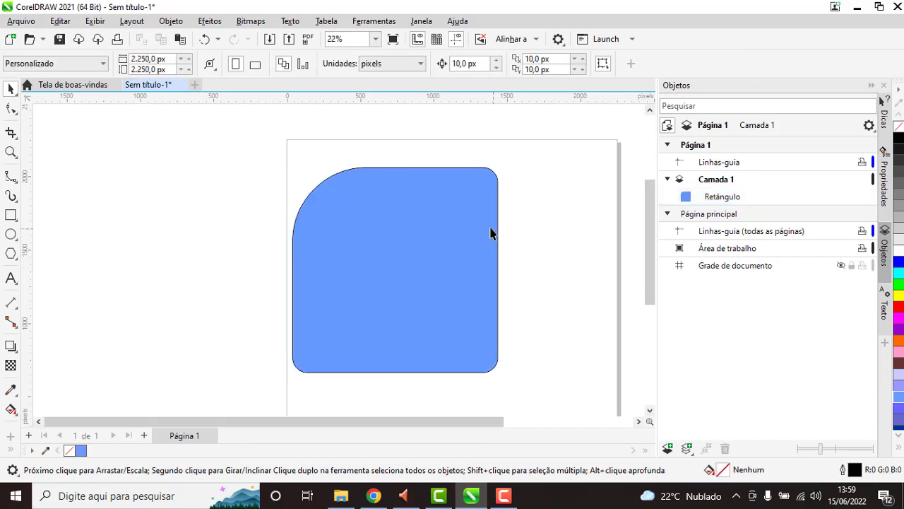
left_click(490, 231)
left_click_drag(368, 205, 368, 181)
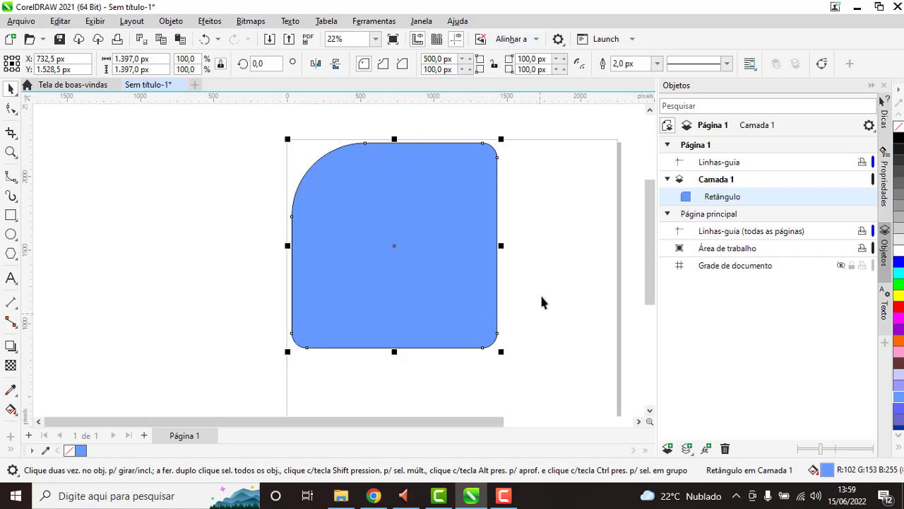
left_click_drag(559, 286, 457, 340)
left_click_drag(445, 396, 436, 403)
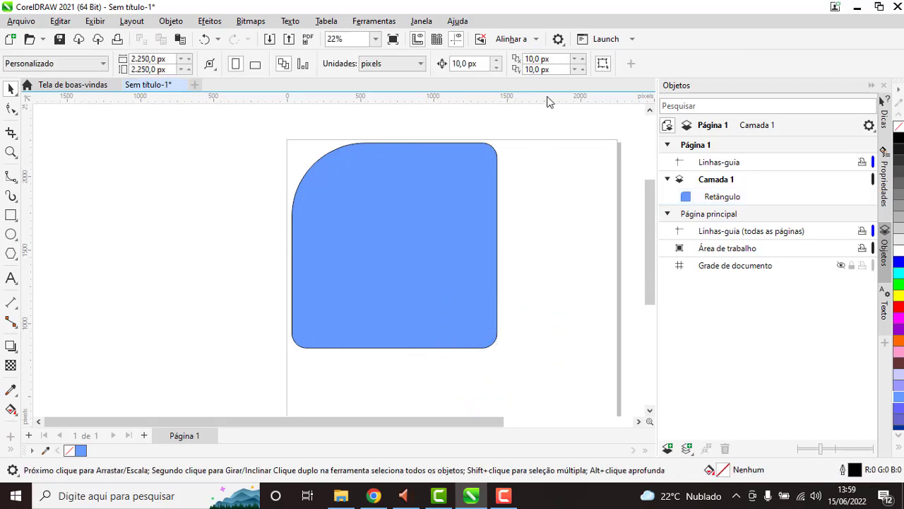
left_click(390, 285)
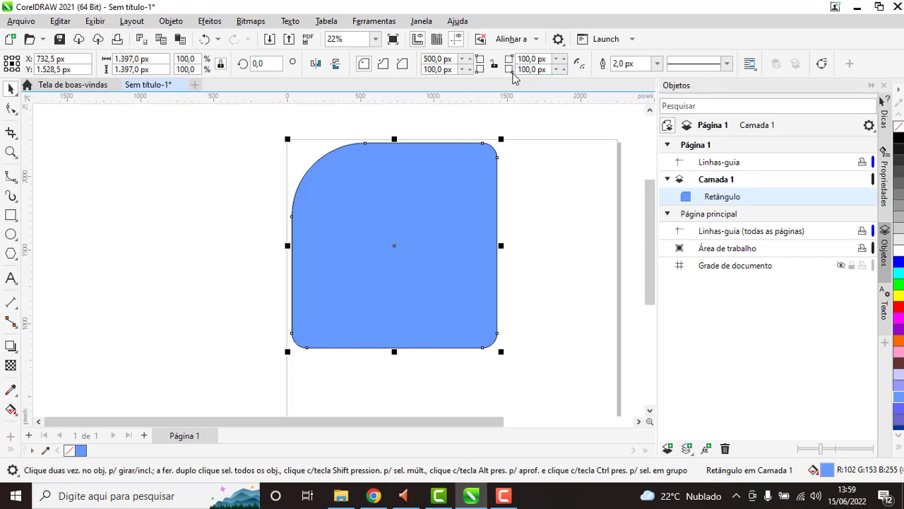
- Round the bottom-right corner to a 500 px radius
left_click(519, 70)
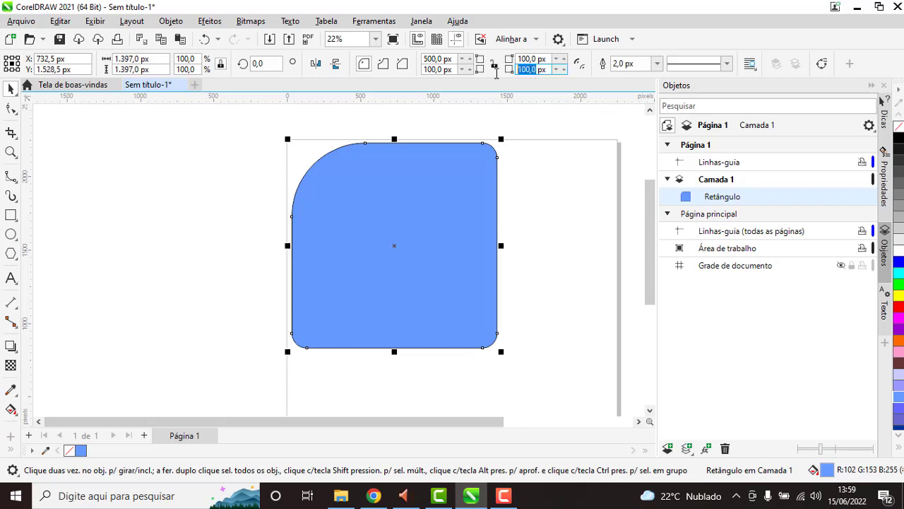
type("5")
key("Return")
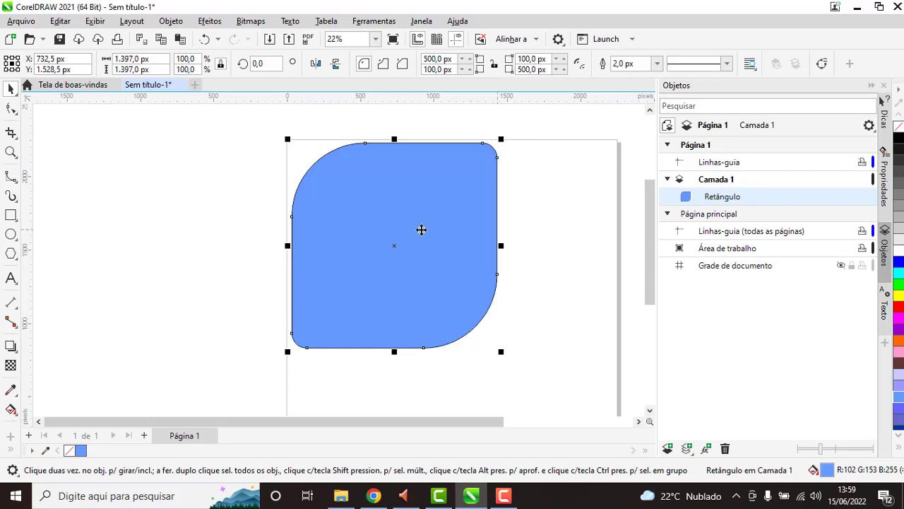
left_click(529, 223)
left_click(409, 263)
- Set the outline width to 4 px after briefly trying 25 px
left_click(658, 64)
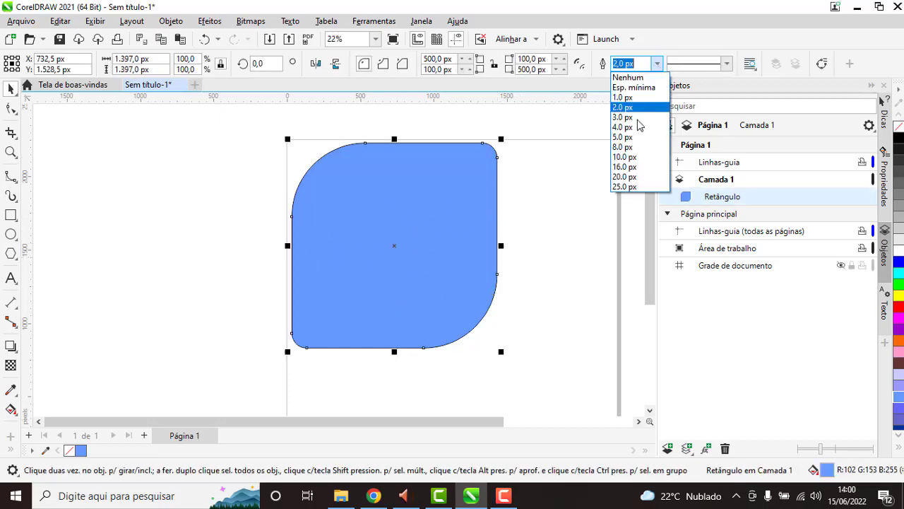
left_click(639, 188)
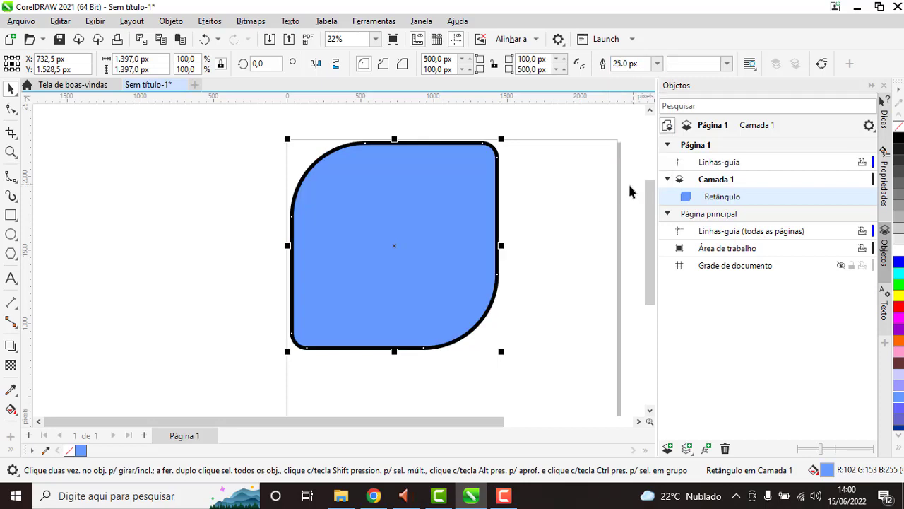
left_click(656, 63)
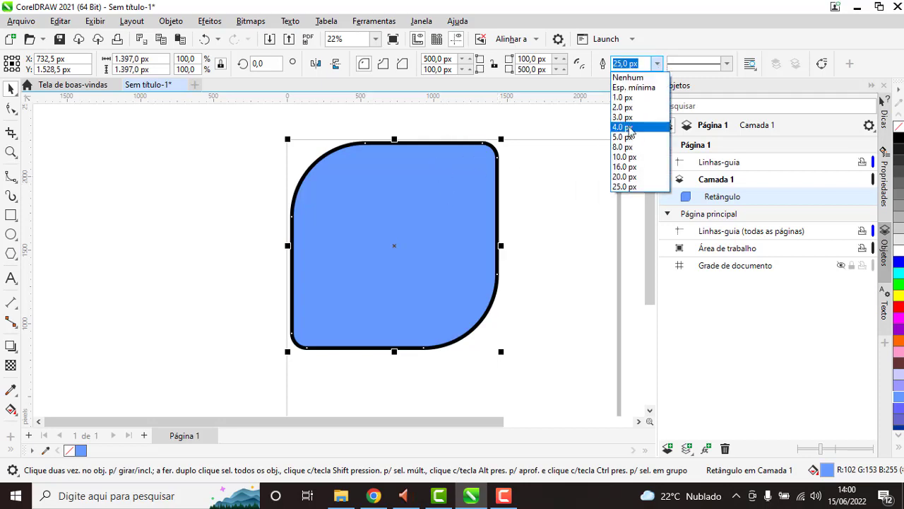
left_click(623, 127)
left_click(575, 152)
left_click(483, 175)
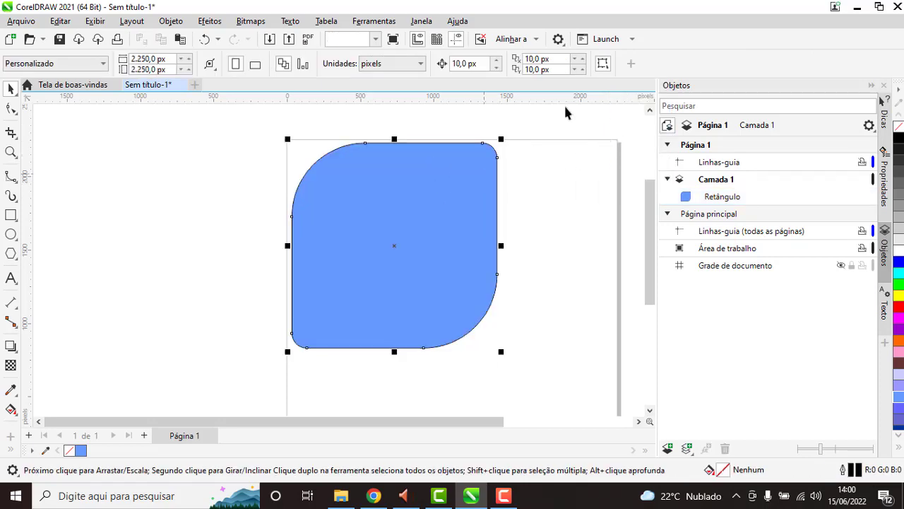
- Preview scalloped and chamfered corner styles on the blue shape
left_click(423, 186)
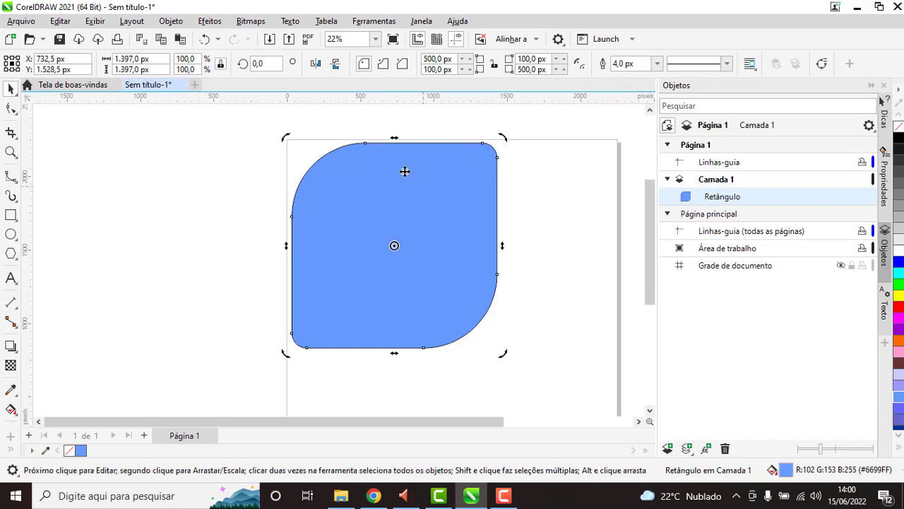
left_click(383, 64)
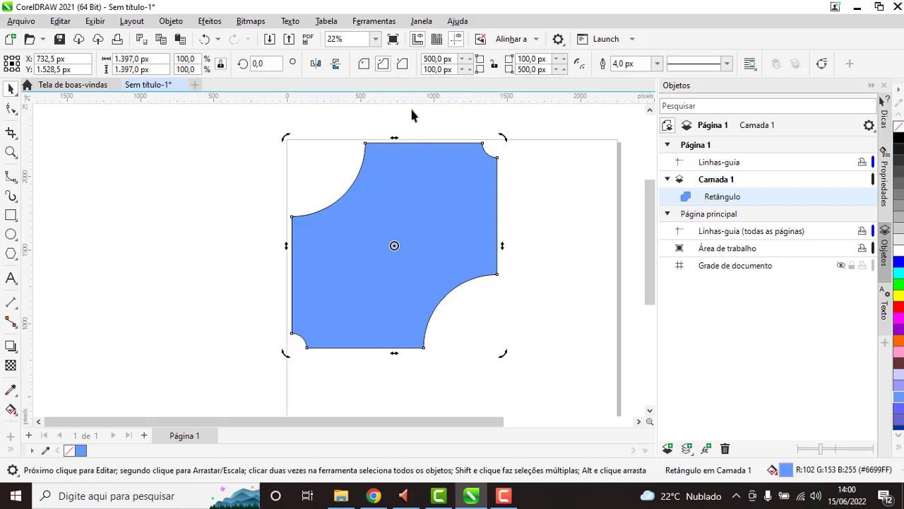
left_click(402, 65)
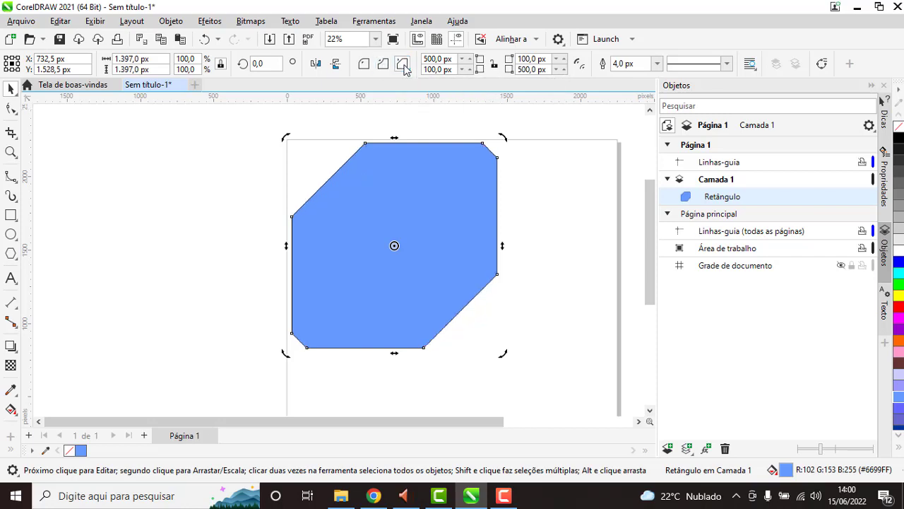
left_click(541, 210)
left_click(459, 196)
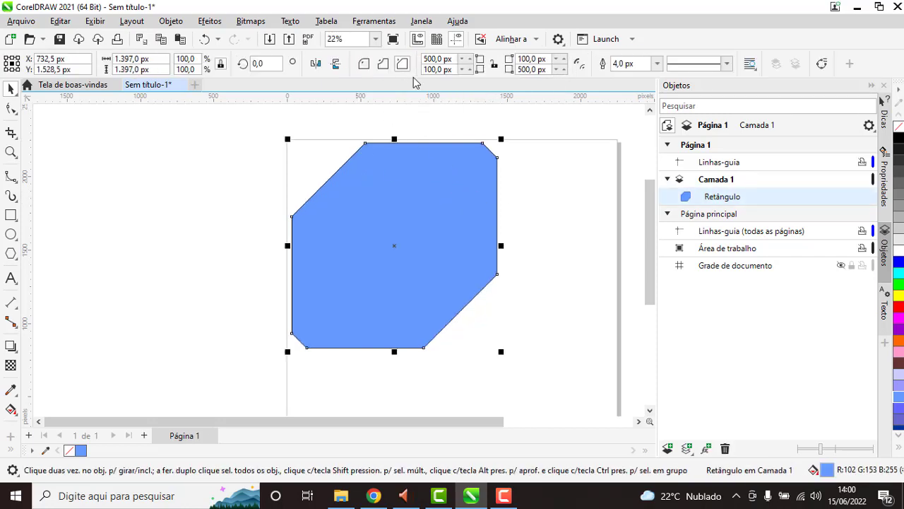
- Cycle through scalloped, chamfered and rounded corners, settling on rounded
left_click(382, 65)
left_click(364, 65)
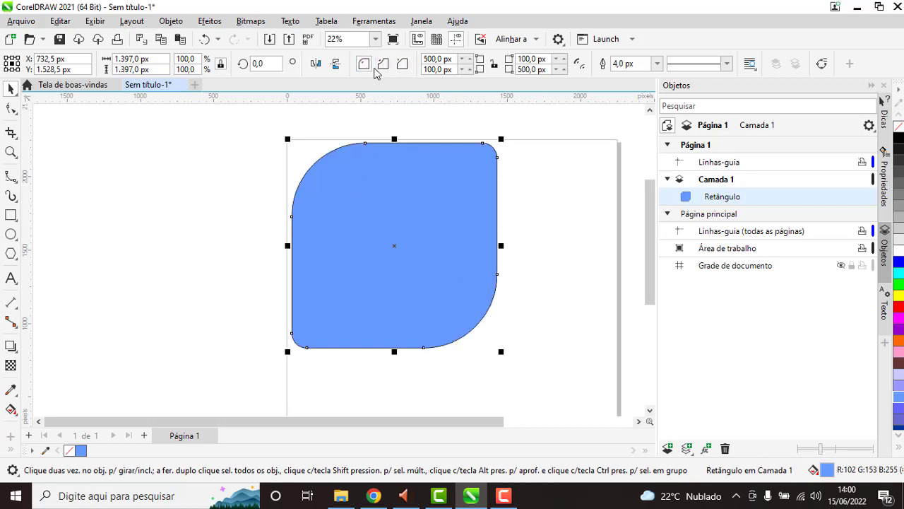
left_click(383, 64)
left_click(403, 64)
left_click(383, 64)
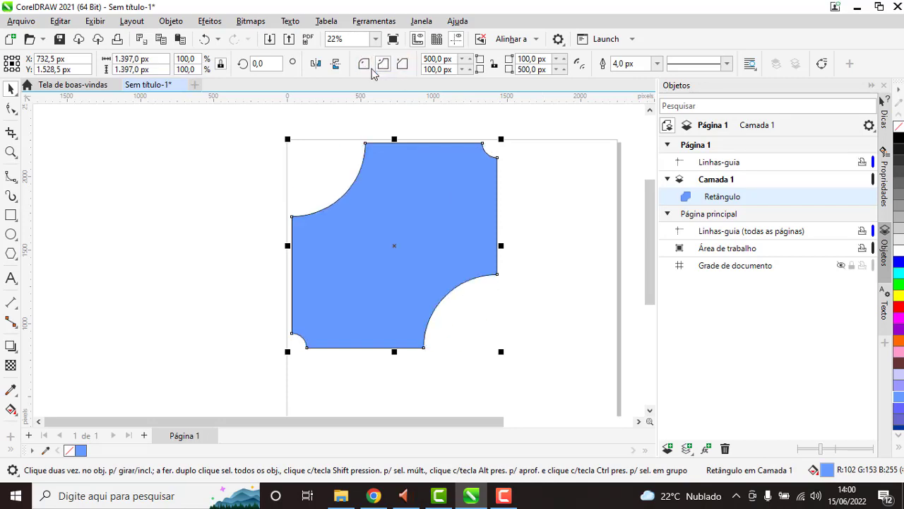
left_click(364, 64)
left_click(383, 64)
left_click(402, 64)
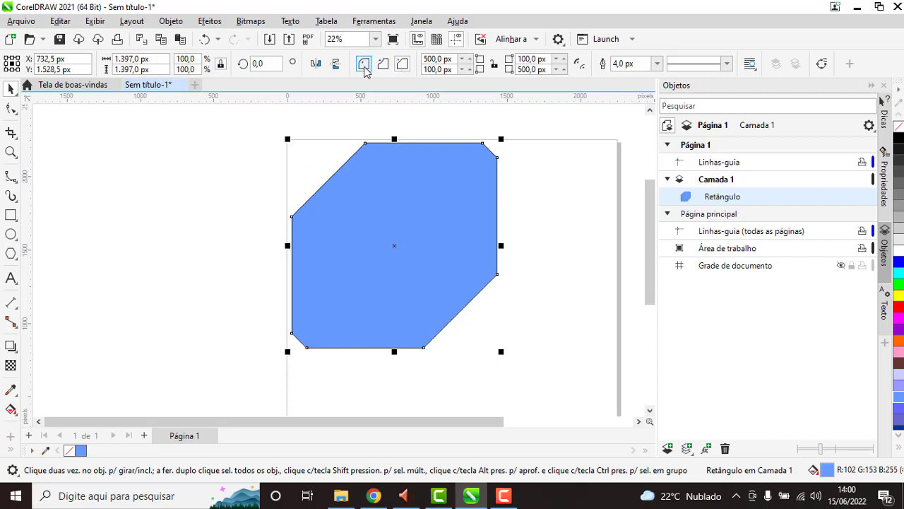
left_click(364, 65)
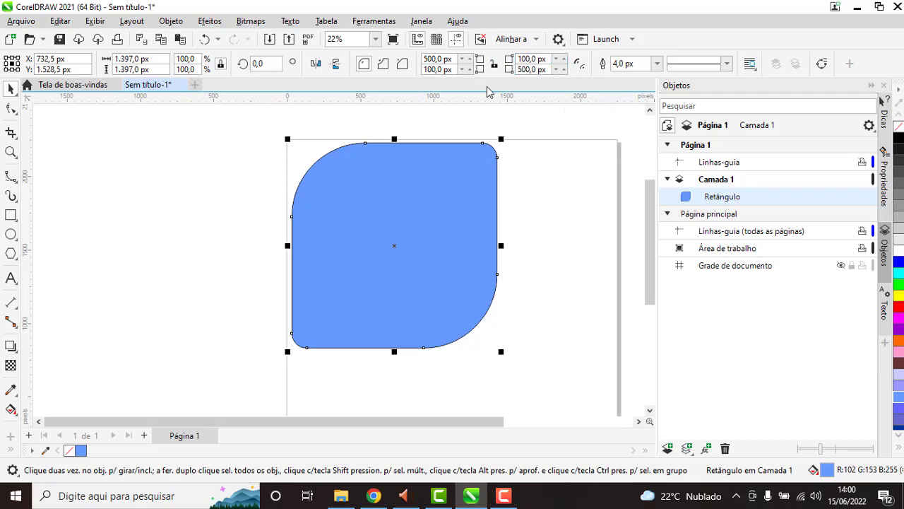
- Raise the top-right corner radius to 222 px, passing through 168 px
left_click(497, 152)
key("Escape")
left_click(495, 152)
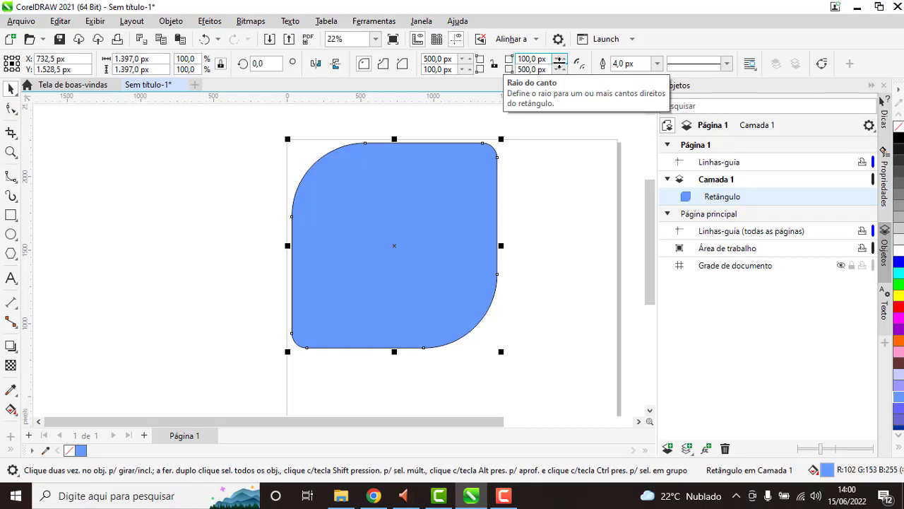
left_click_drag(560, 64, 558, 36)
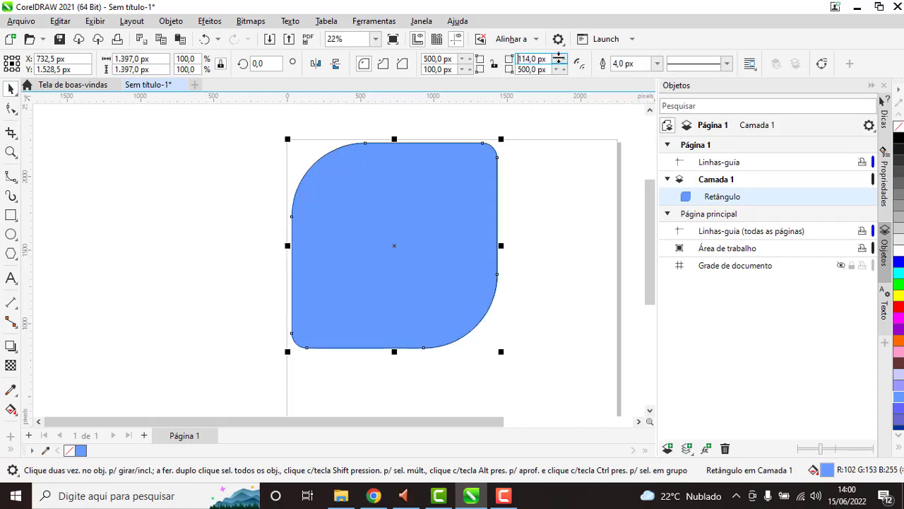
key("Return")
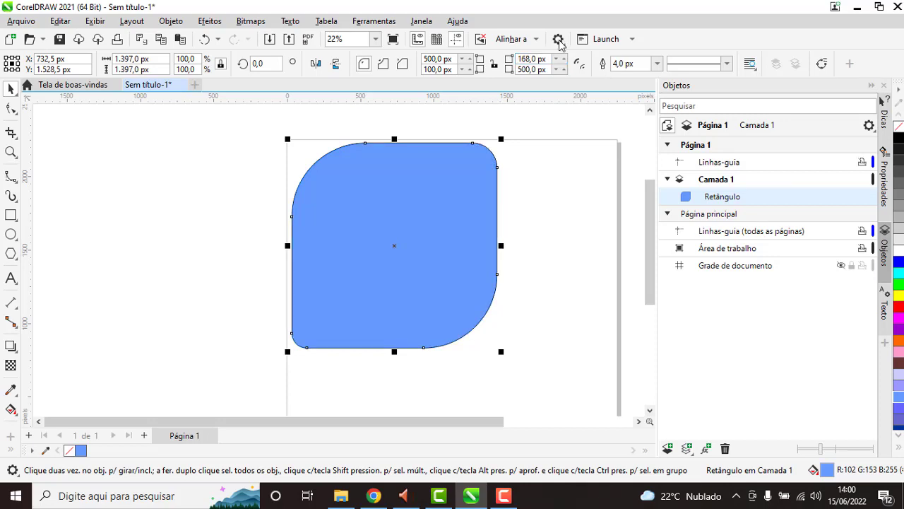
left_click_drag(559, 64, 558, 38)
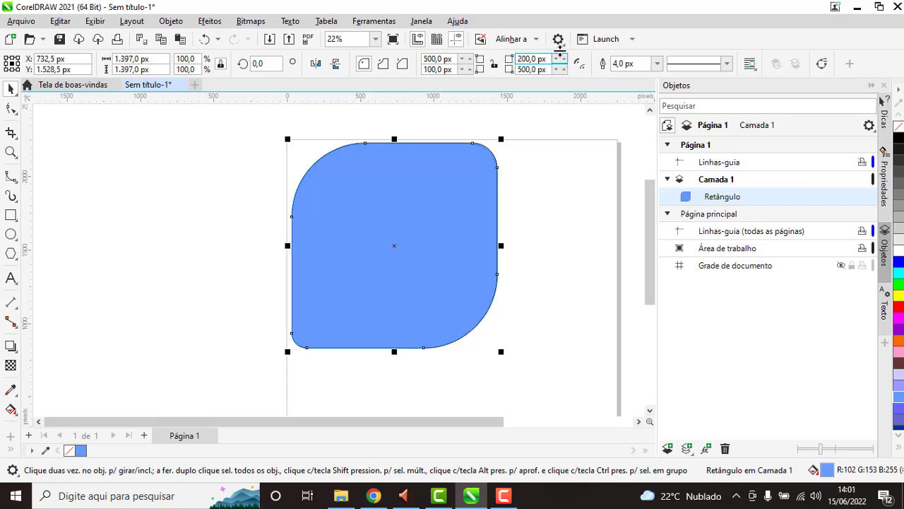
type("222")
key("Return")
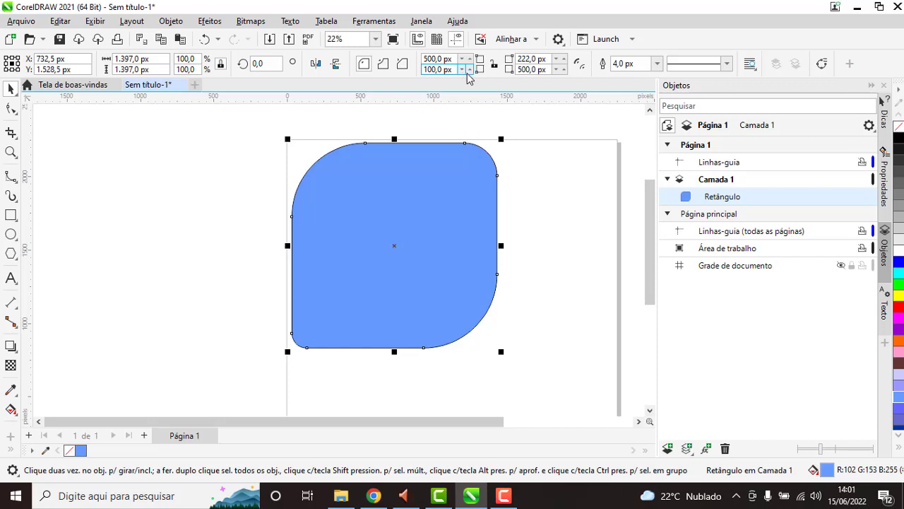
- Set the blue rectangle's bottom-left corner radius to 222,0 px, then reselect it to verify
left_click_drag(466, 74, 469, 35)
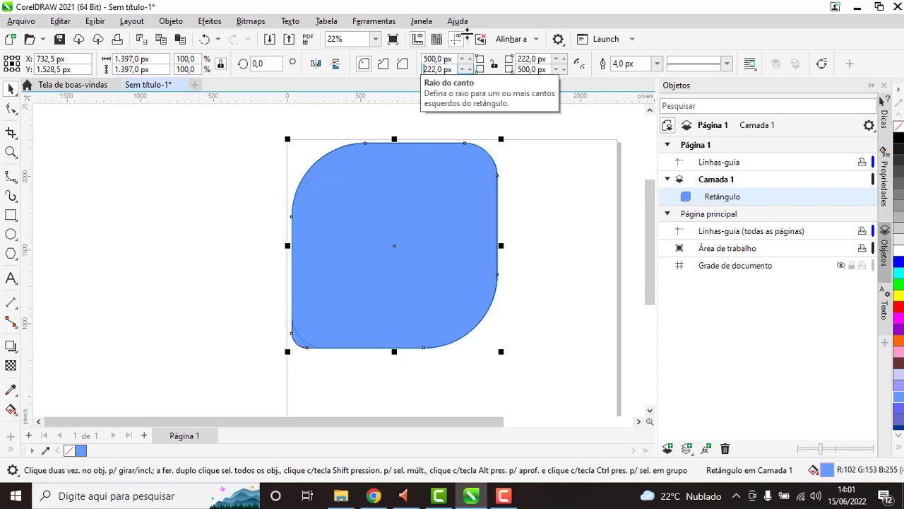
left_click(548, 246)
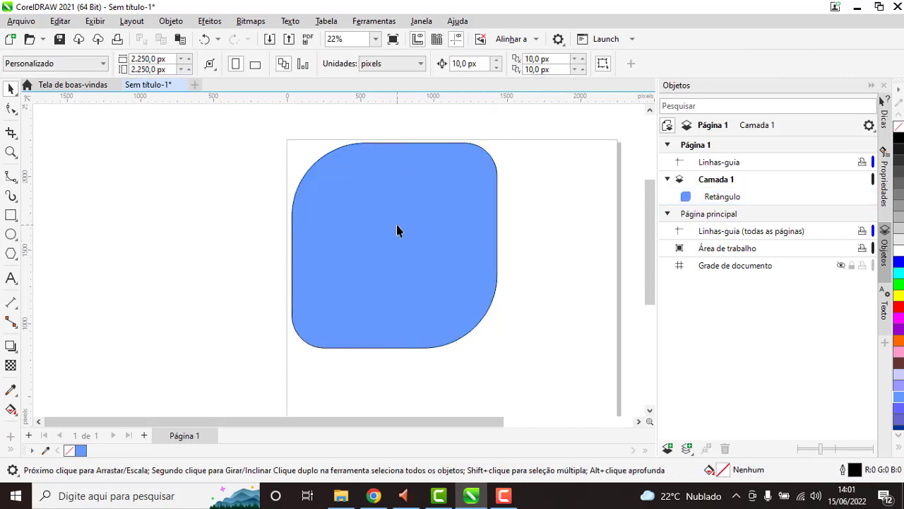
left_click(398, 231)
left_click(535, 218)
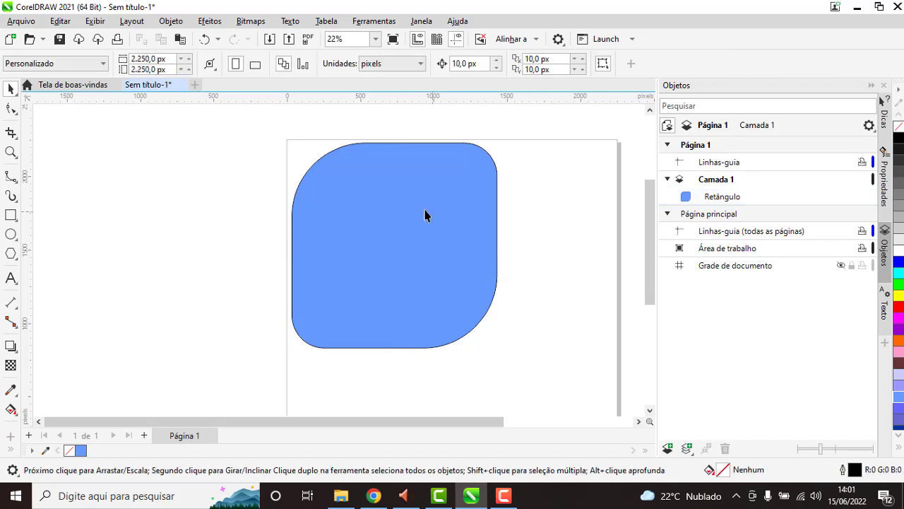
left_click(371, 177)
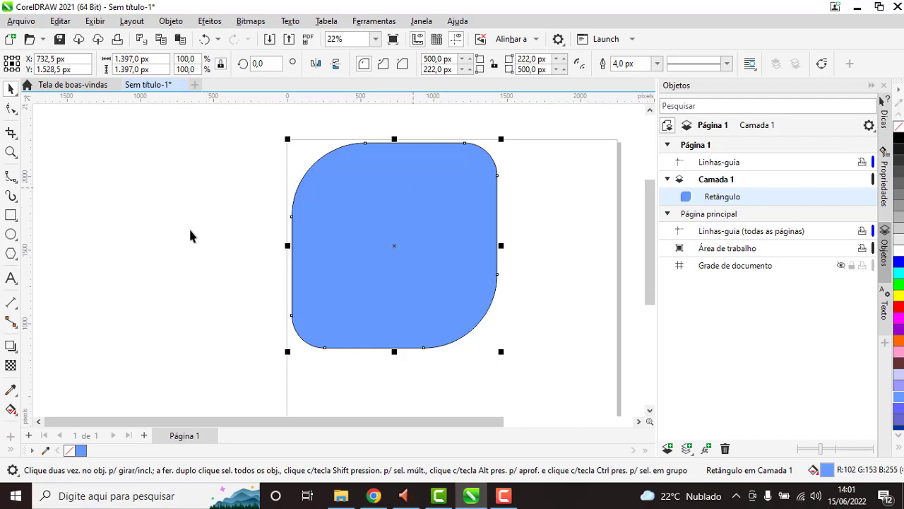
- Draw a tilted outline rectangle left of the page with the 3-Point Rectangle tool
left_click(17, 222)
left_click(64, 229)
mouse_move(89, 173)
left_mouse_down()
mouse_move(118, 240)
mouse_move(185, 329)
left_mouse_up()
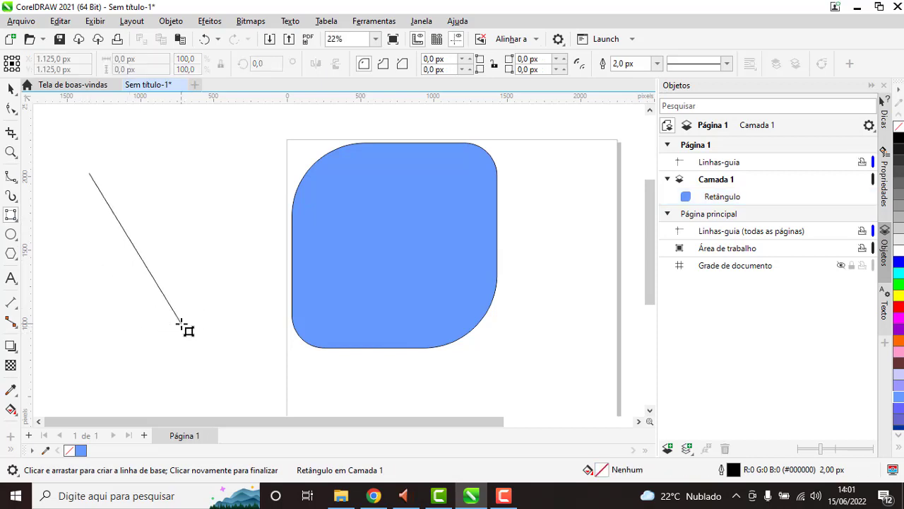
left_click_drag(182, 326, 180, 323)
left_click(247, 282)
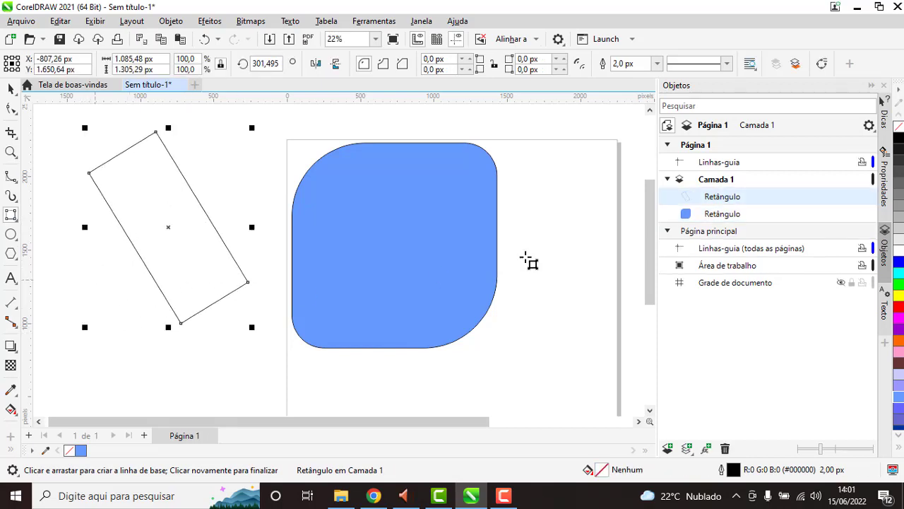
- Draw a second tilted outline rectangle above the blue shape, rotated 57,093 degrees
scroll(478, 267, "down", 1)
scroll(477, 267, "down", 2)
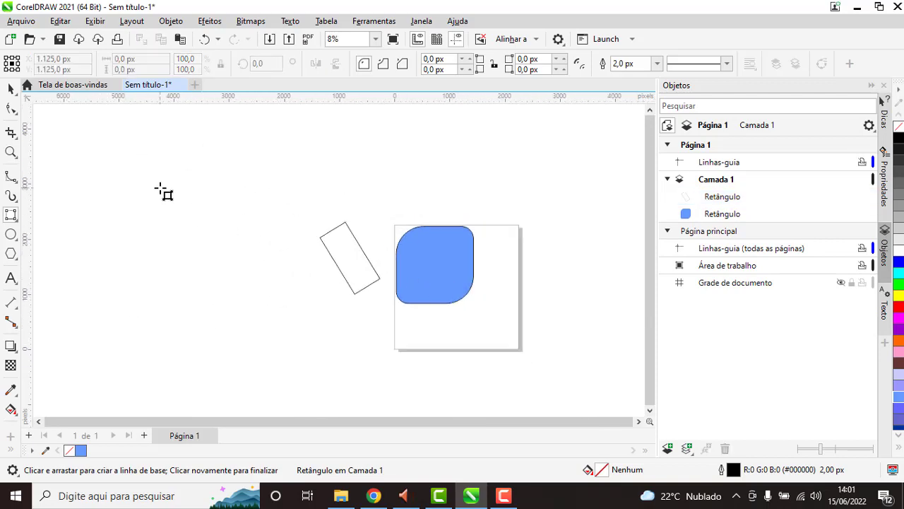
mouse_move(154, 180)
left_mouse_down()
mouse_move(171, 203)
mouse_move(318, 191)
mouse_move(55, 206)
mouse_move(289, 137)
left_mouse_up()
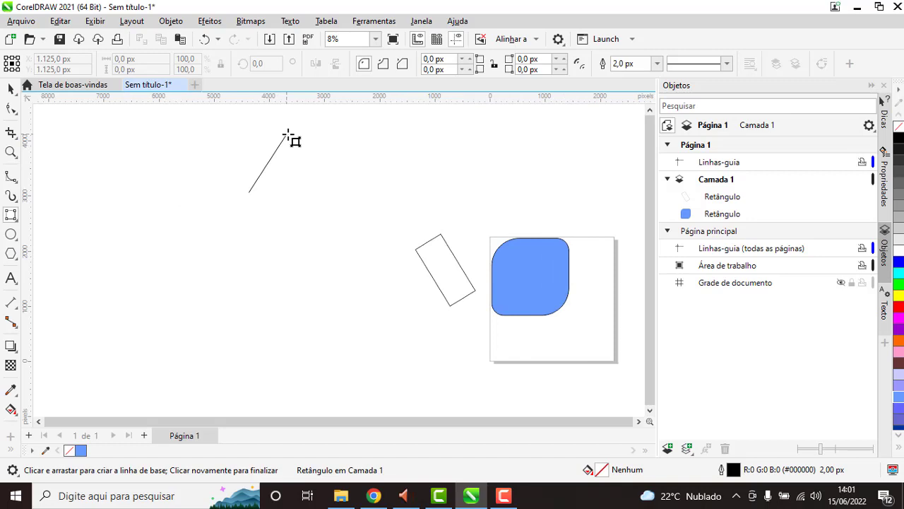
left_click(325, 146)
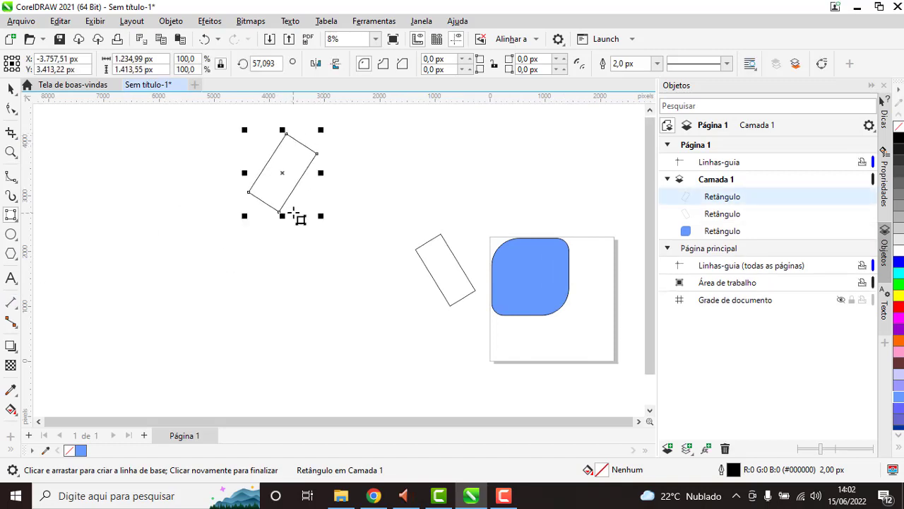
scroll(286, 219, "down", 1)
scroll(286, 219, "down", 1)
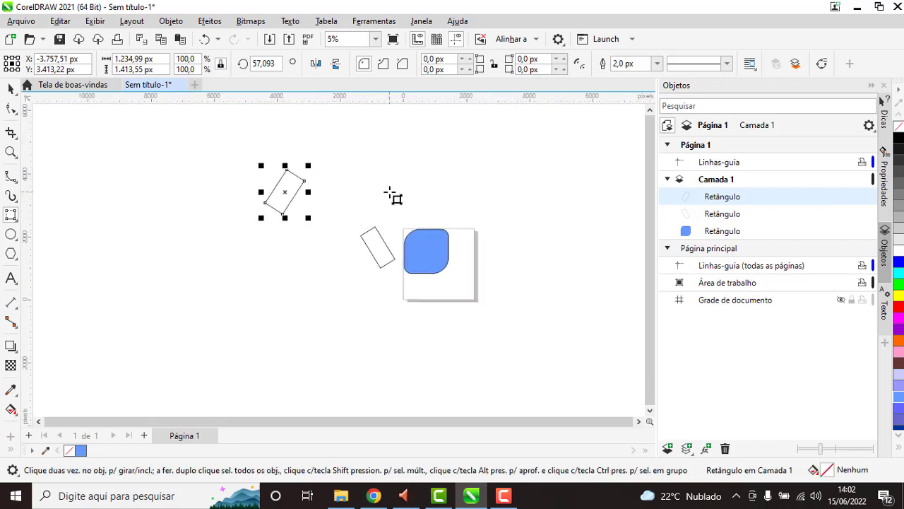
scroll(393, 197, "up", 4)
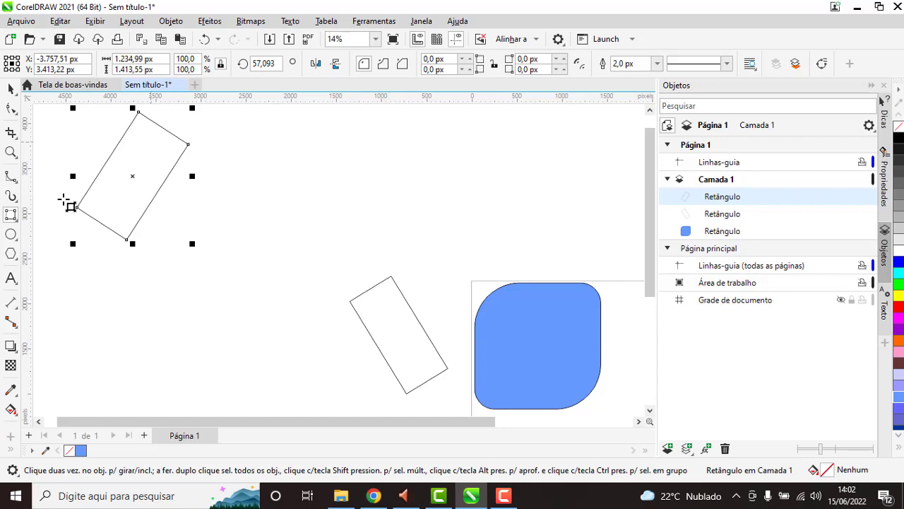
left_click(12, 215)
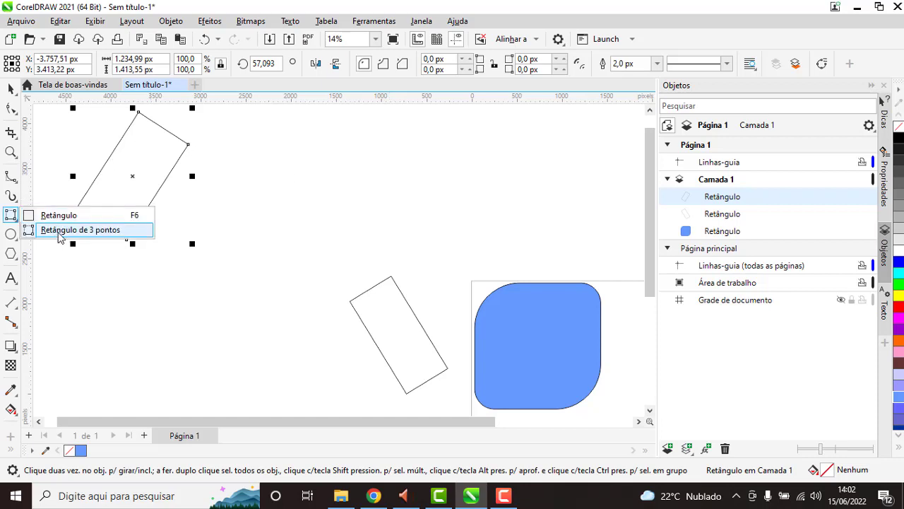